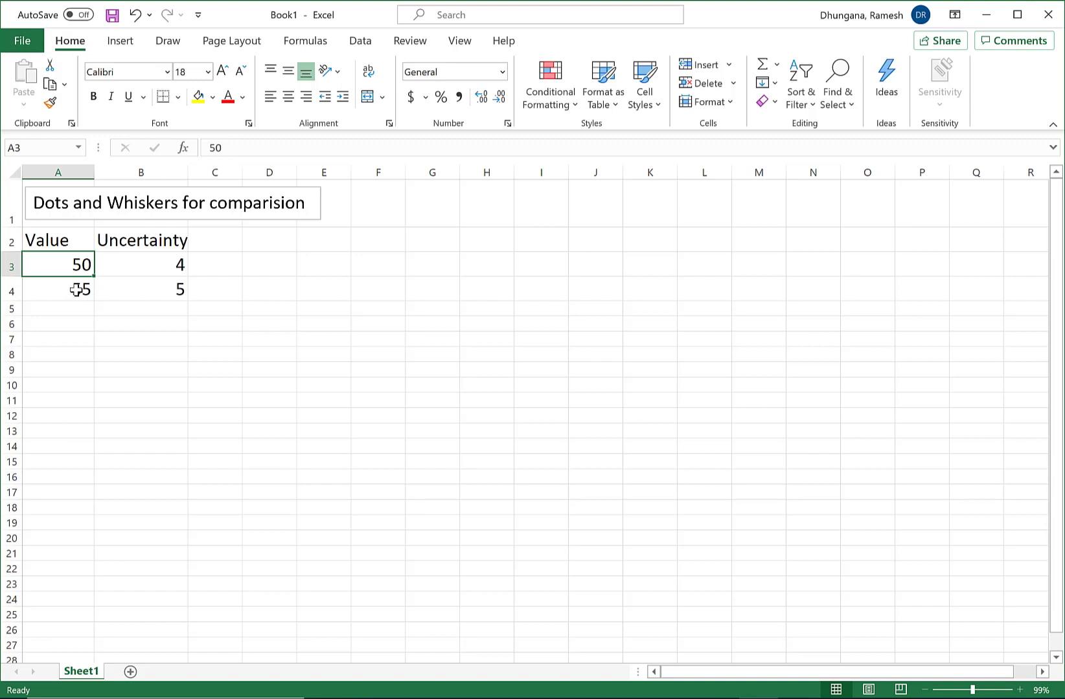
Insert a scatter chart from the values in A3:A4 and place it just beside the data table.
shift+click(77, 290)
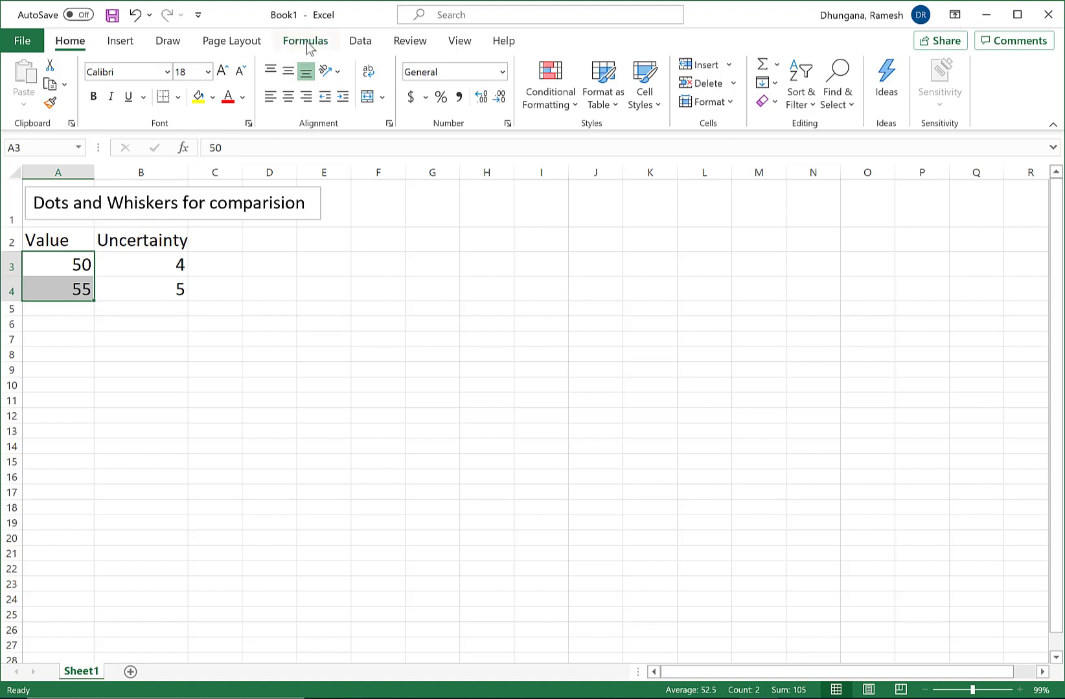
click(123, 43)
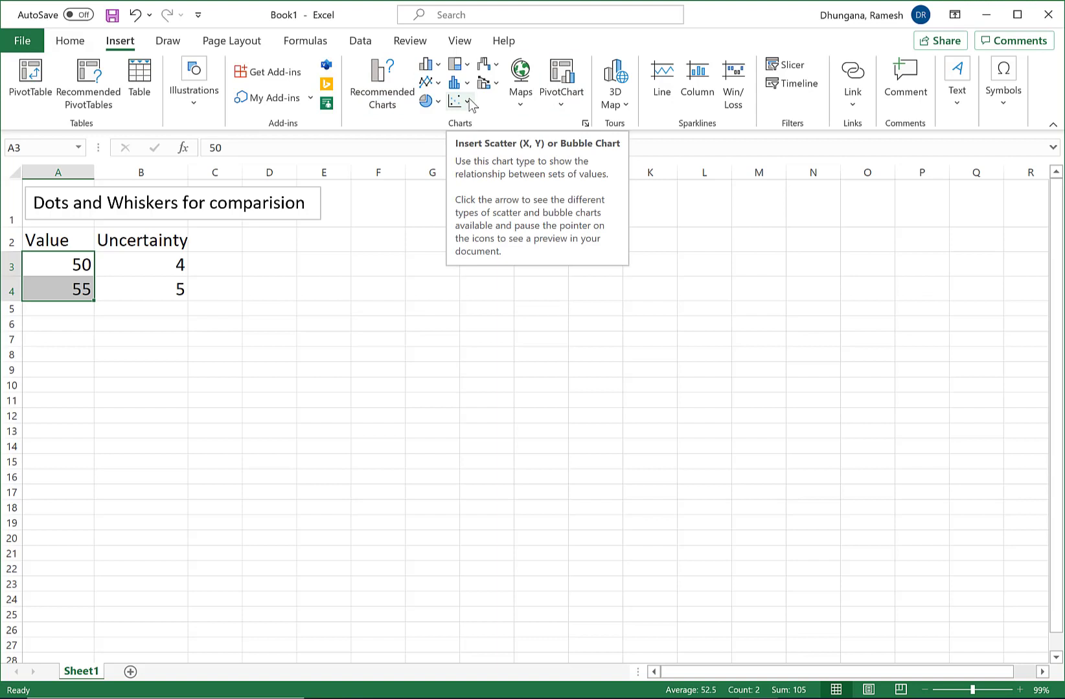
click(468, 103)
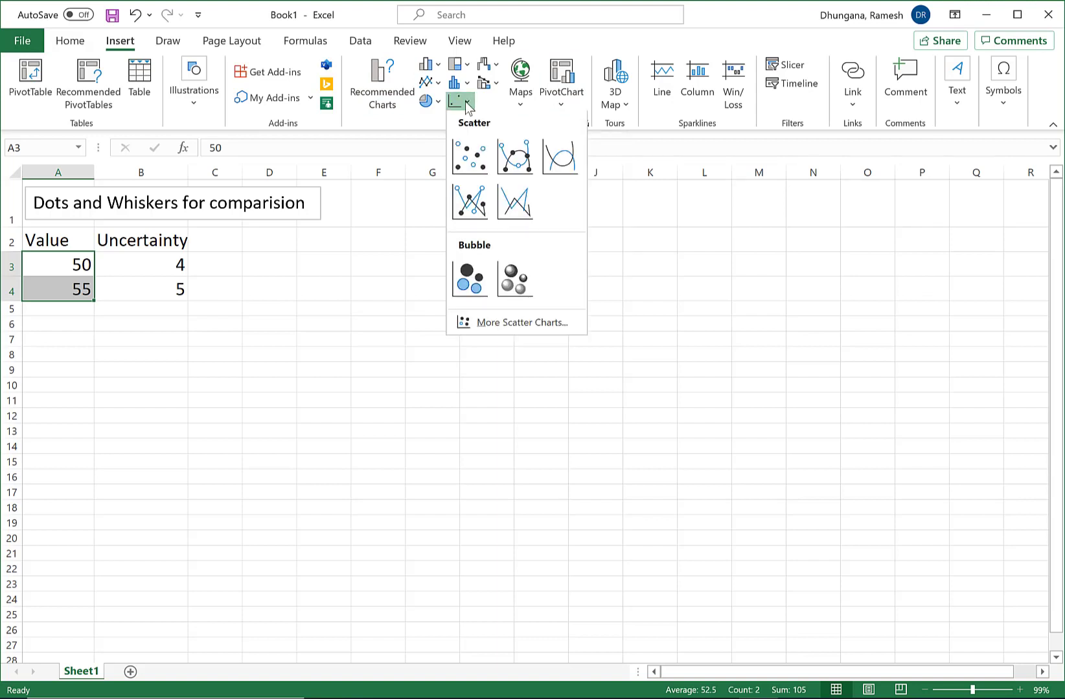
click(472, 162)
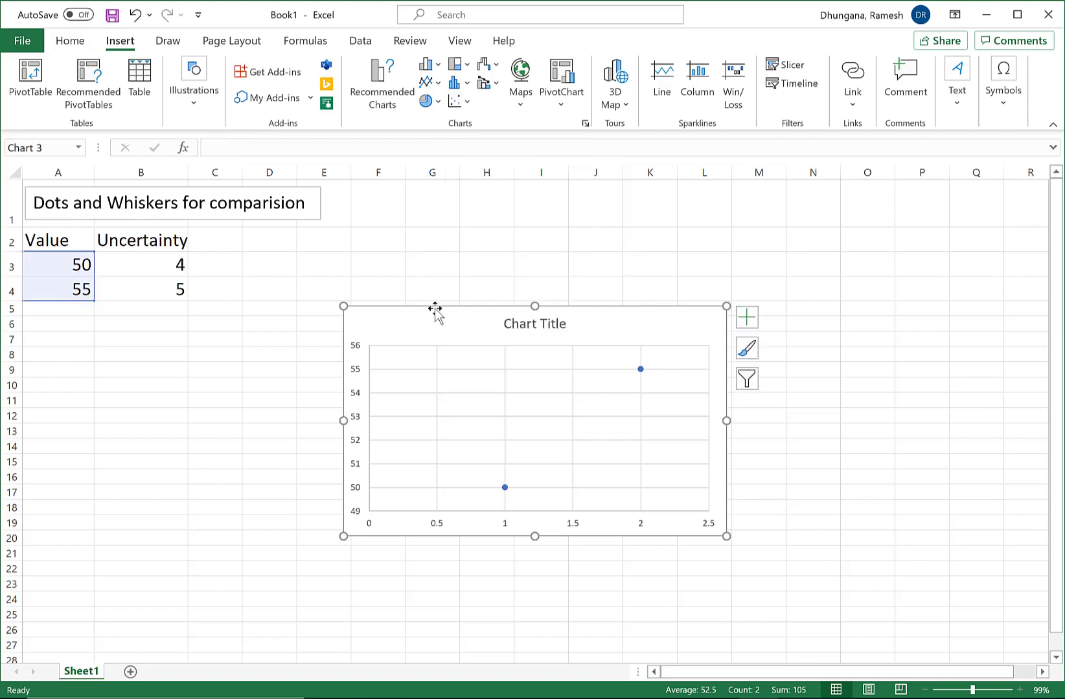
drag(435, 305, 375, 239)
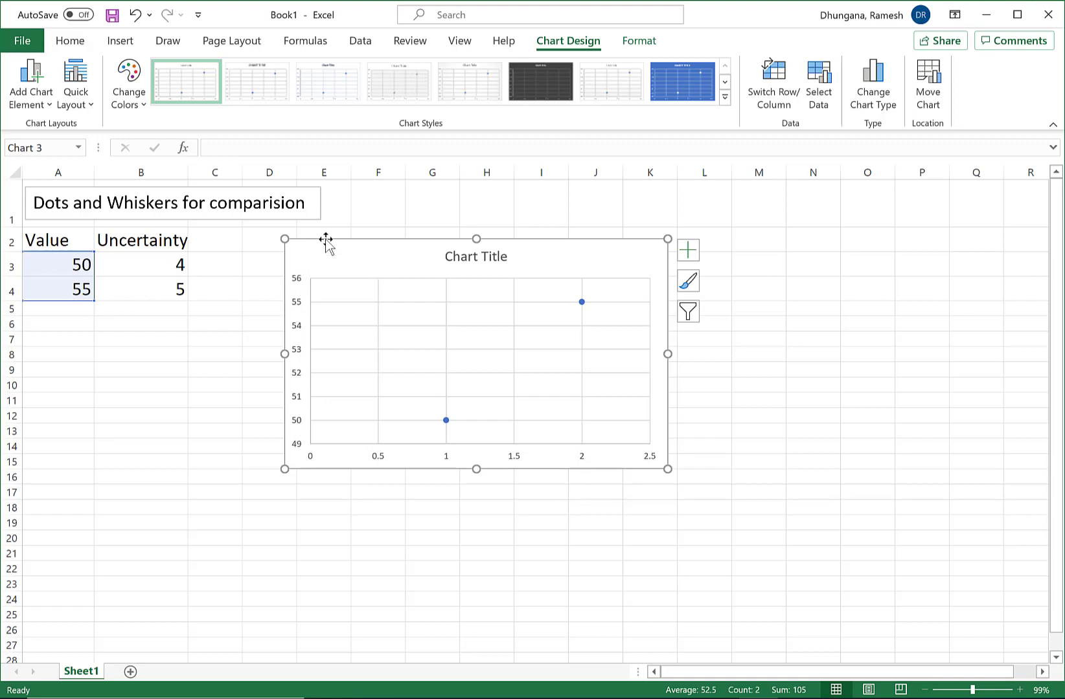
drag(325, 239, 281, 234)
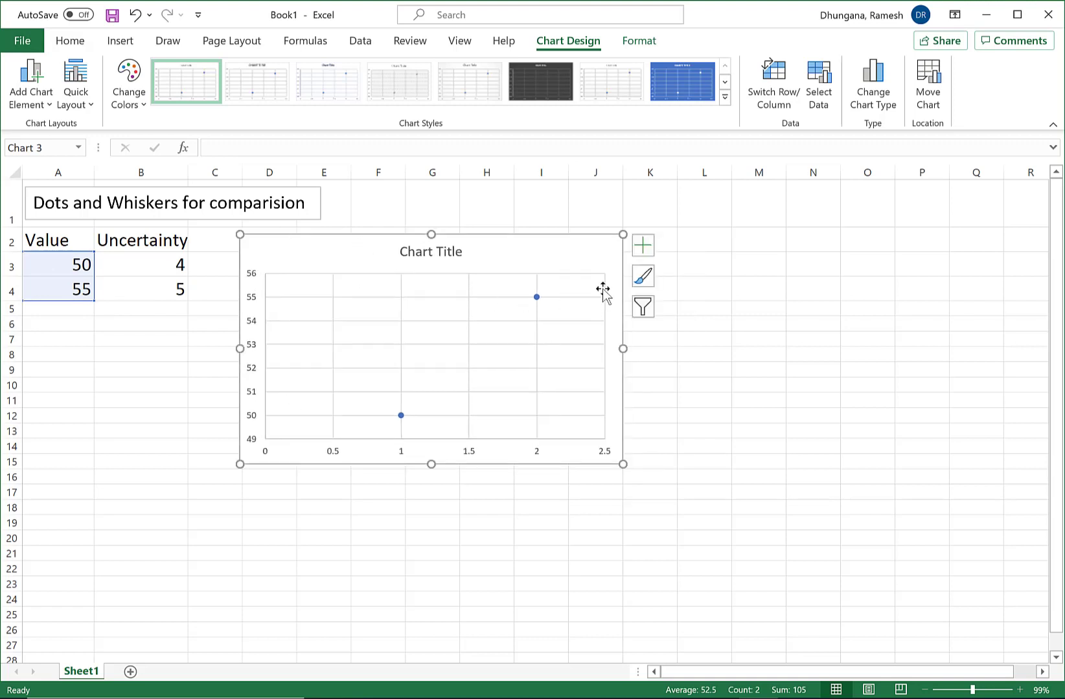
Add error bars to the scatter chart and open their detailed error bar options.
click(644, 247)
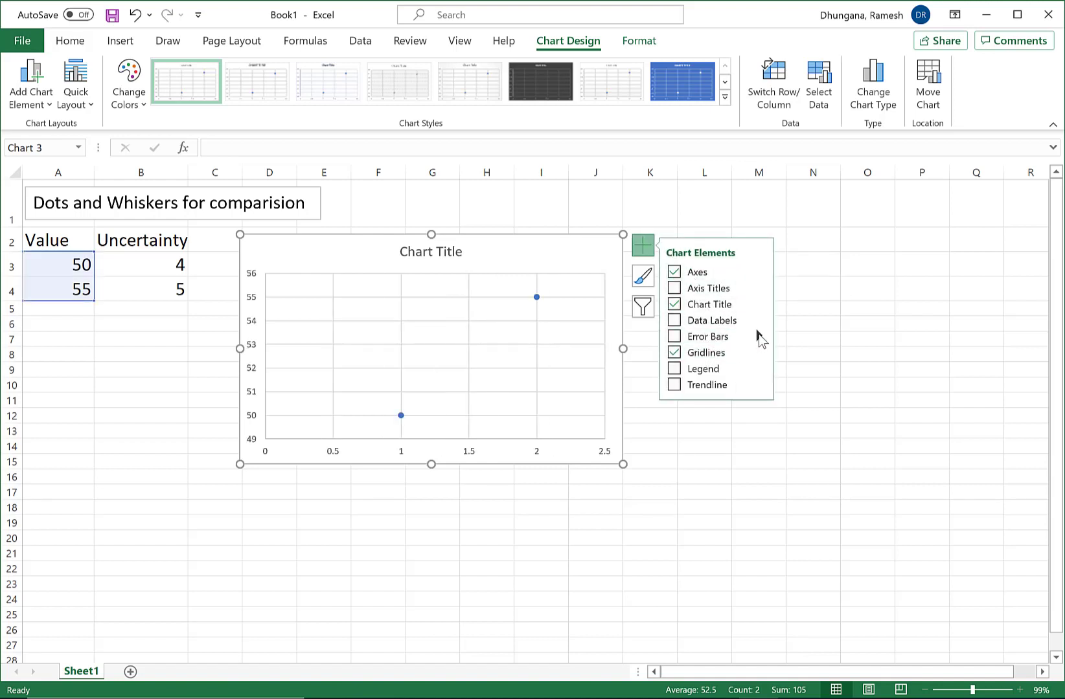
mouse_move(758, 334)
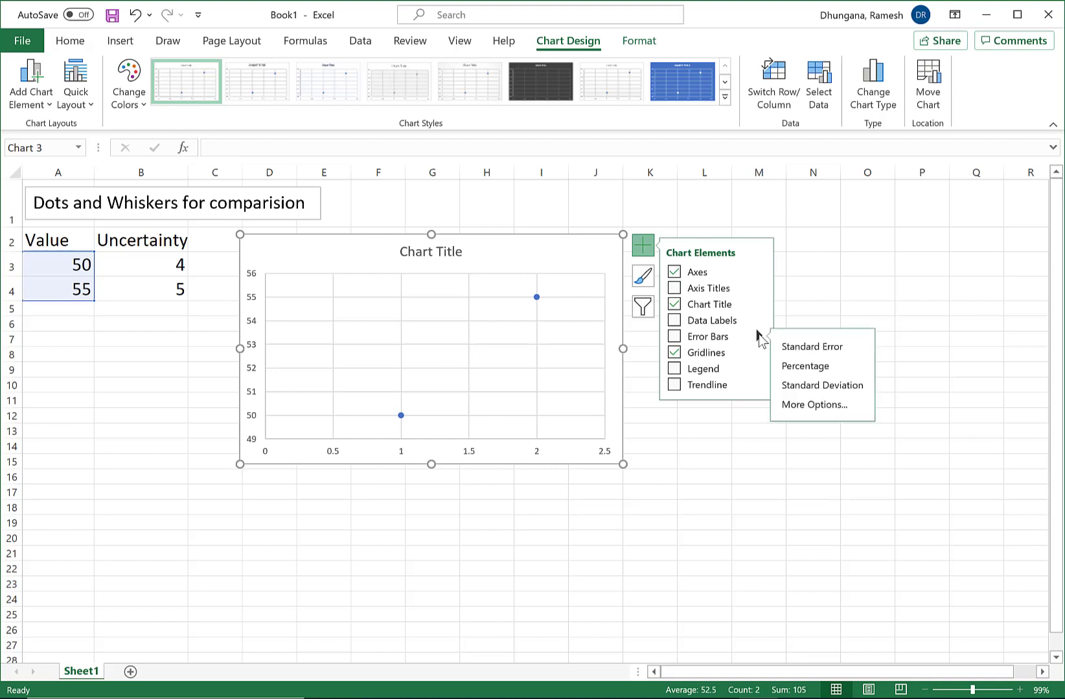
click(814, 406)
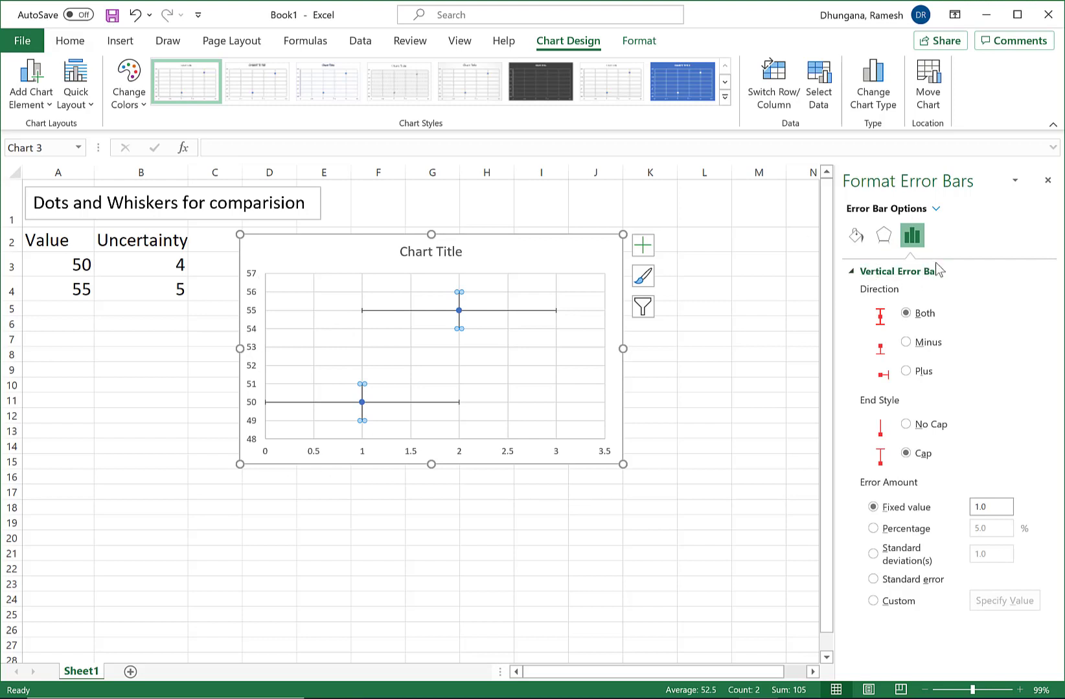
click(856, 237)
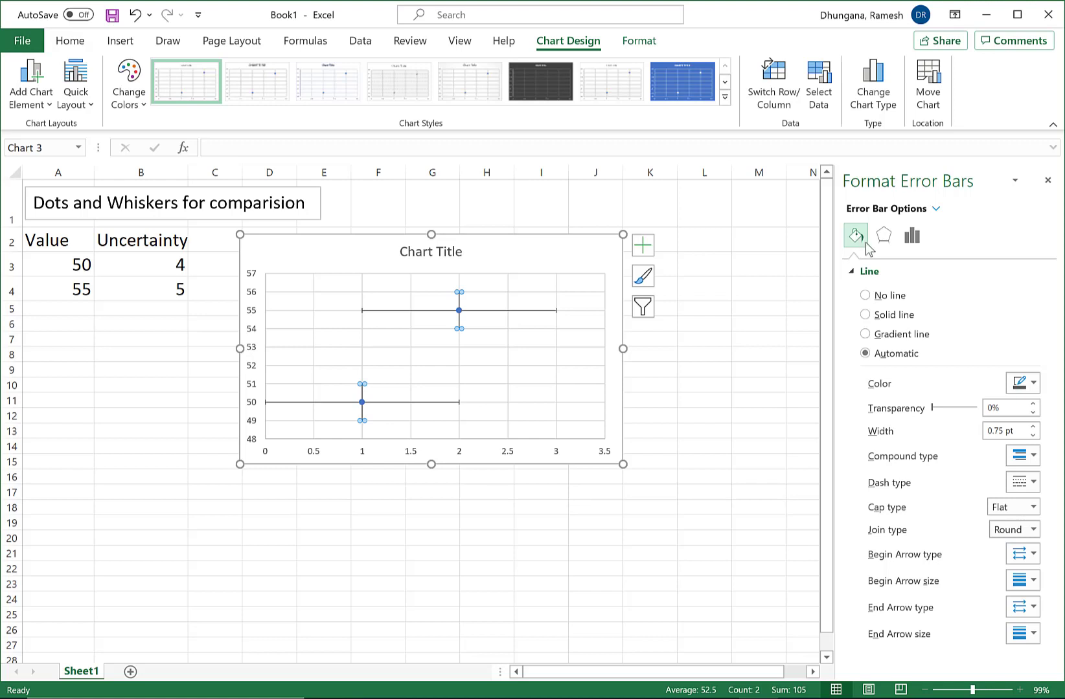
click(913, 237)
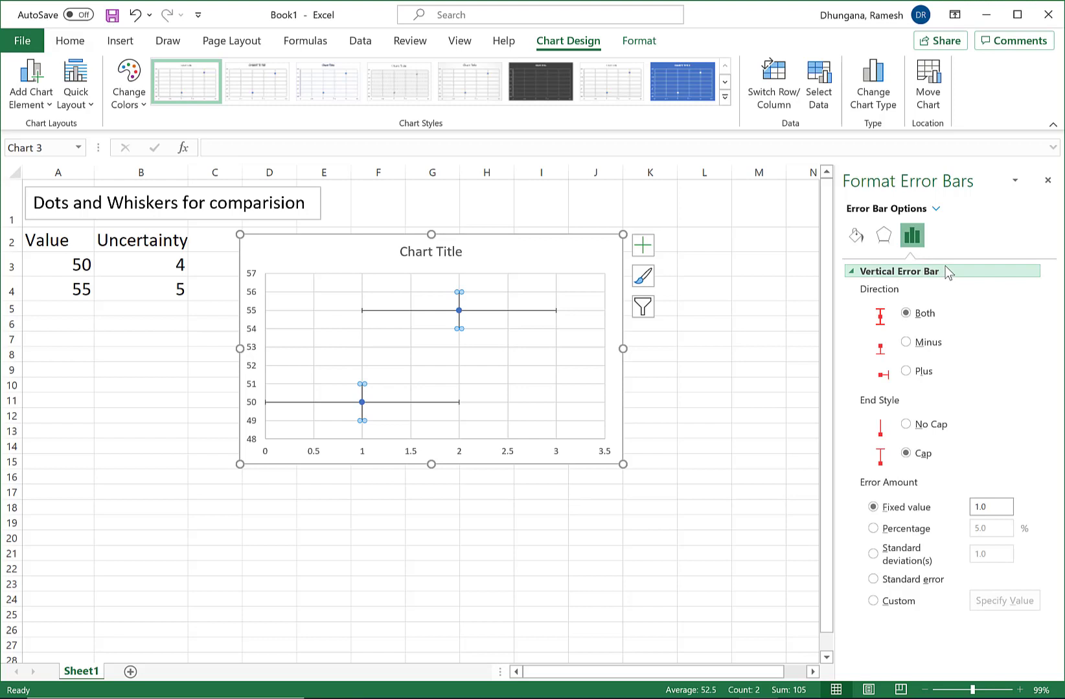
Set the vertical error bars to custom amounts, using B3:B4 for both the positive and negative error values.
click(874, 602)
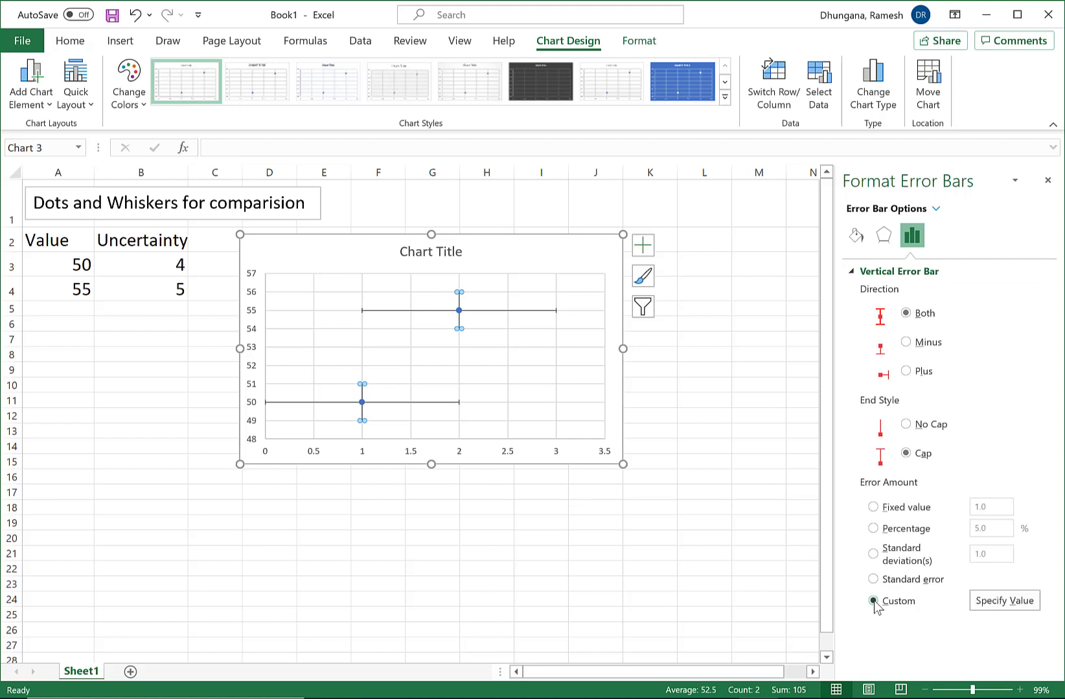
click(1000, 602)
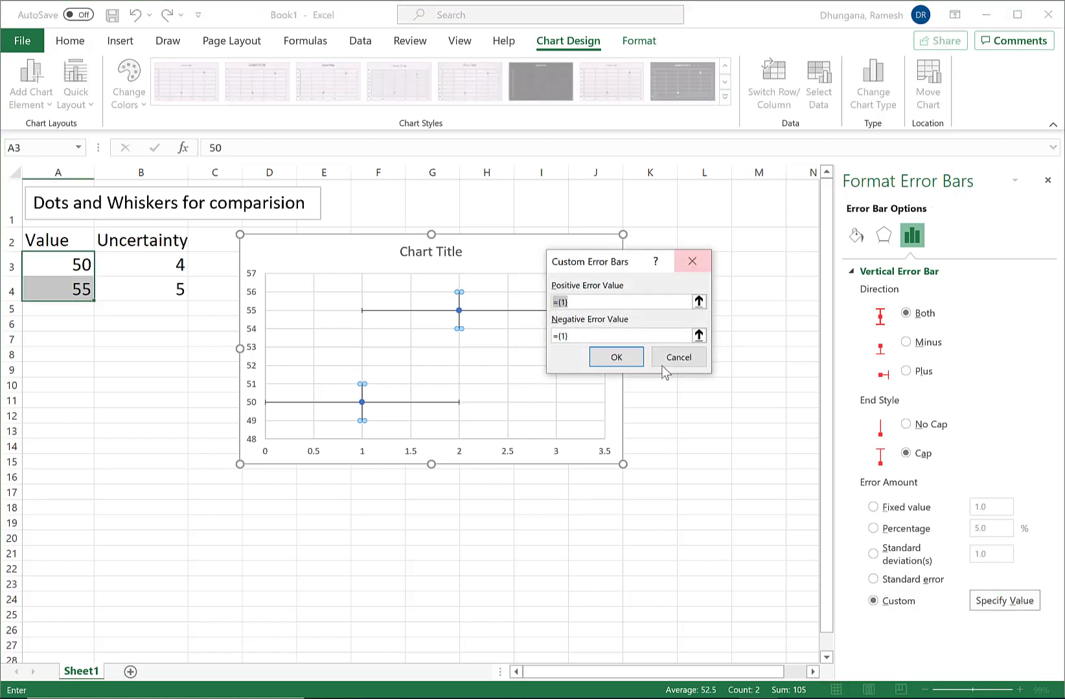
drag(624, 263, 710, 243)
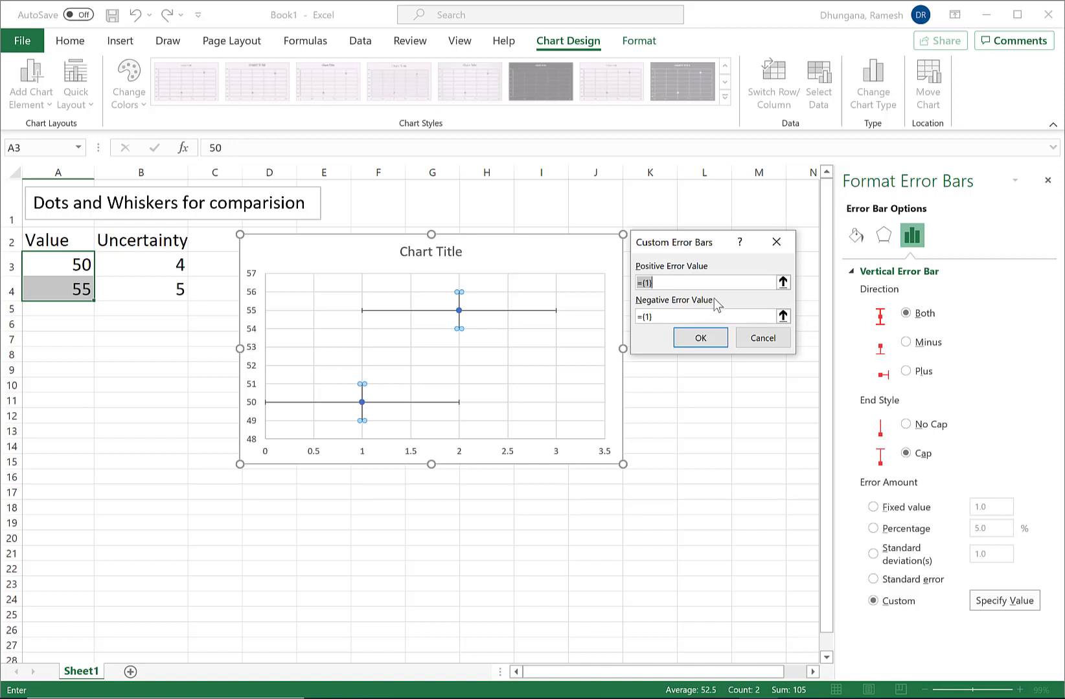
click(783, 283)
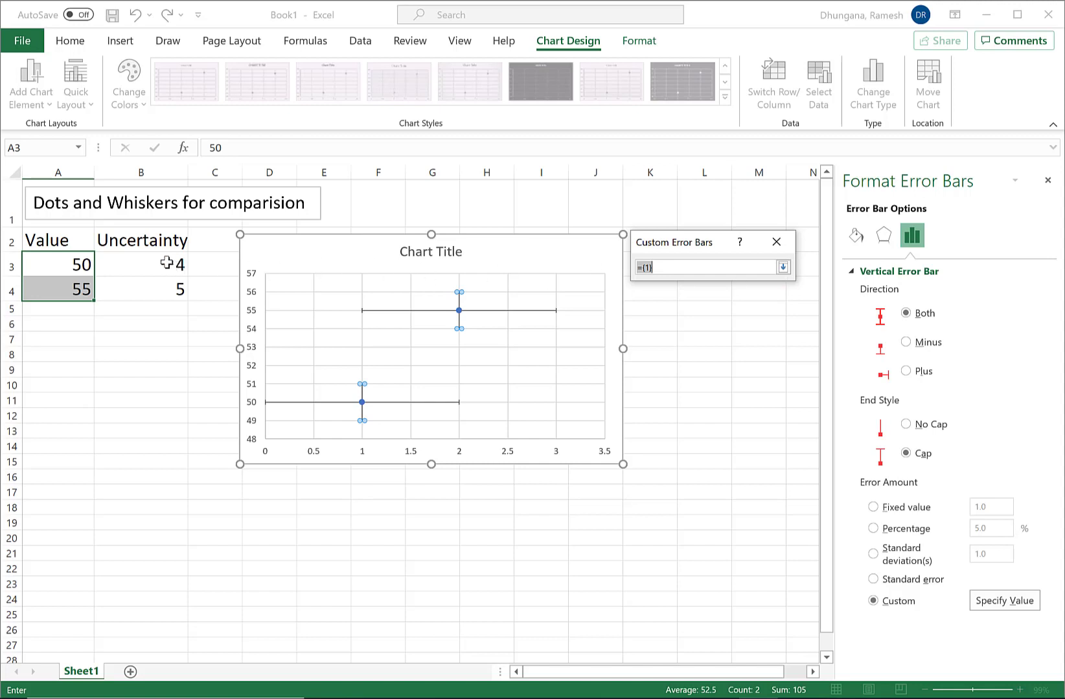
drag(163, 259, 159, 286)
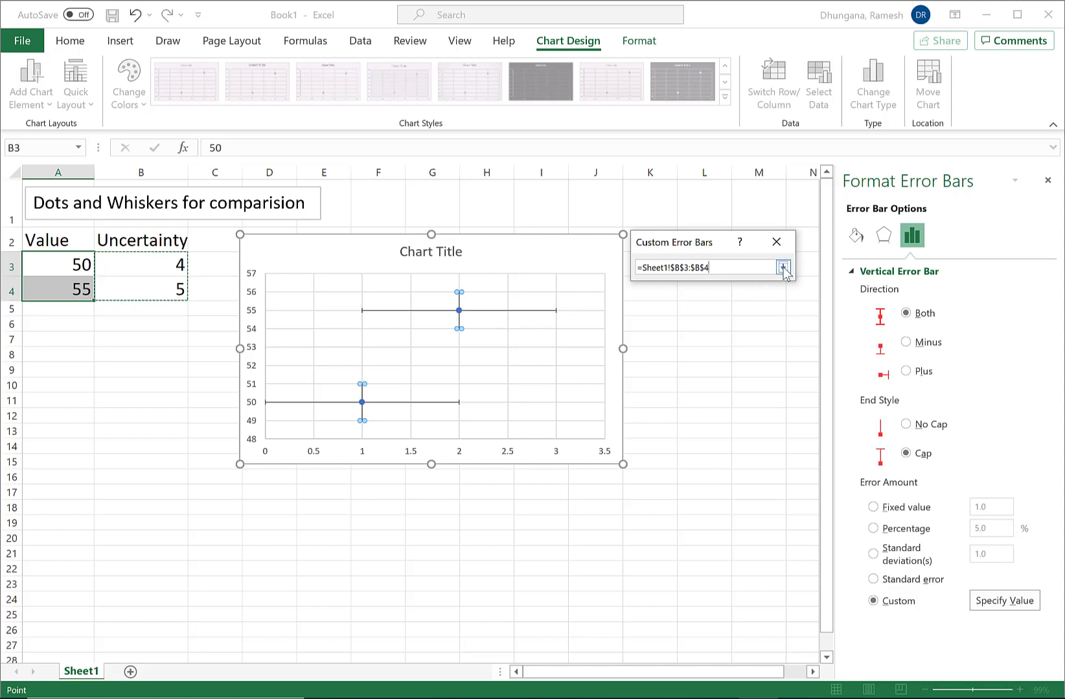
click(783, 269)
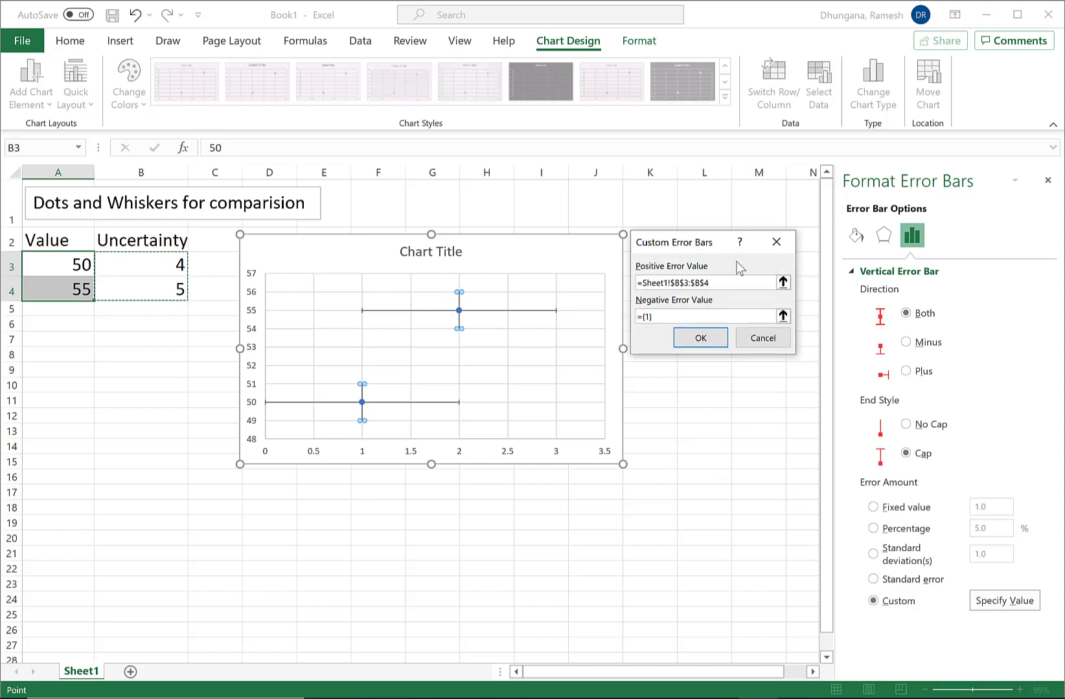
click(782, 315)
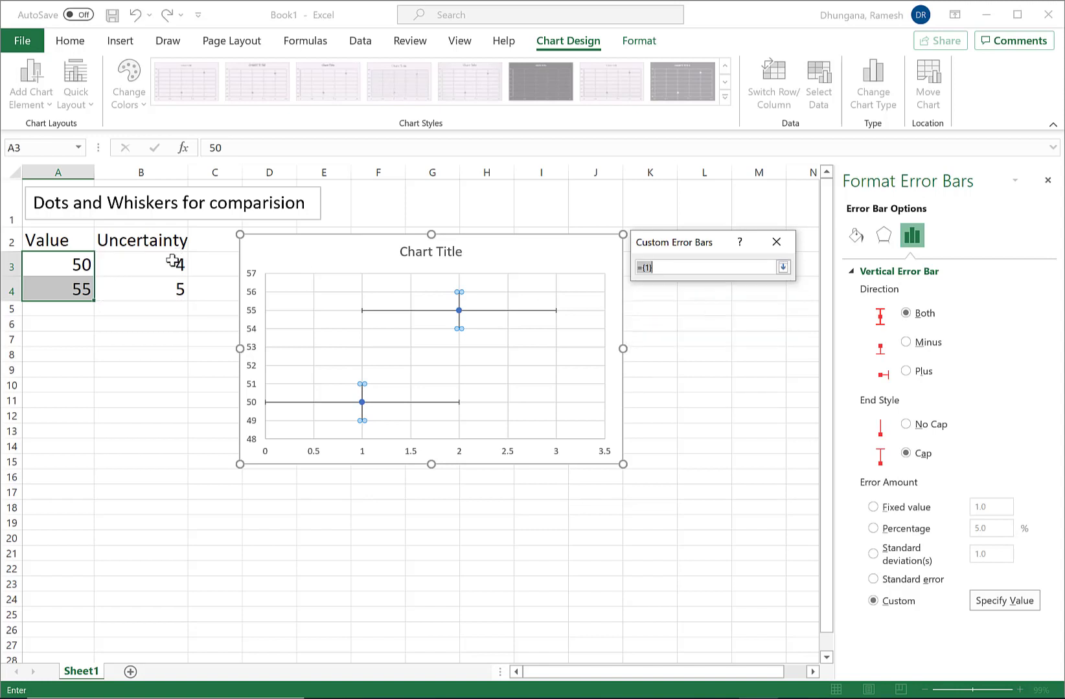
drag(172, 260, 167, 287)
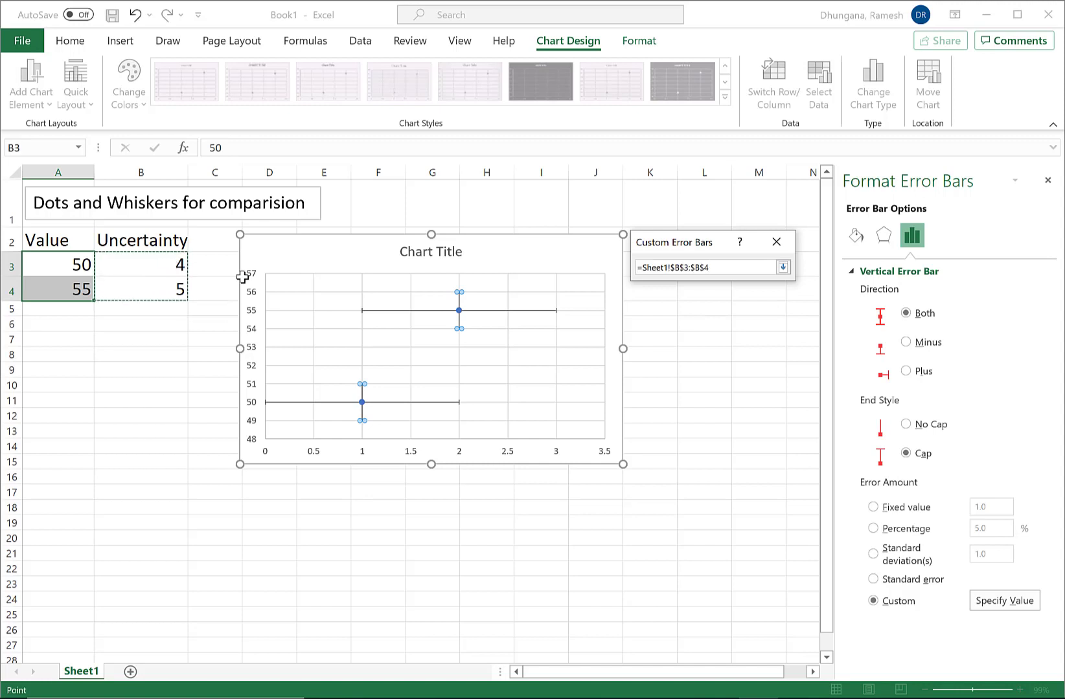
click(783, 267)
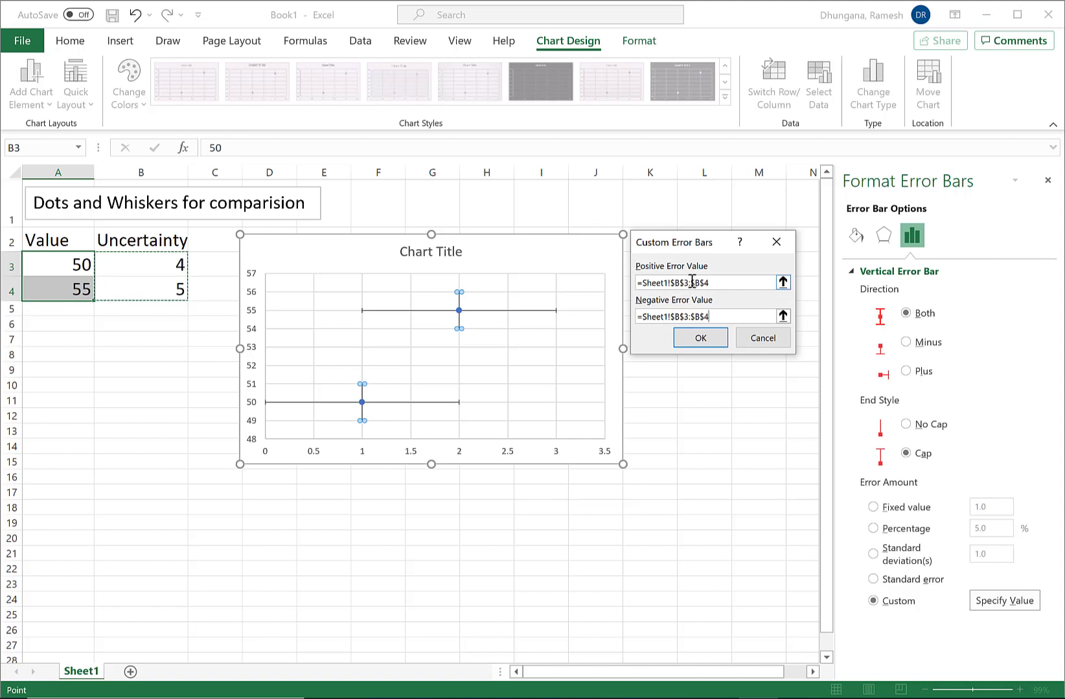
click(700, 339)
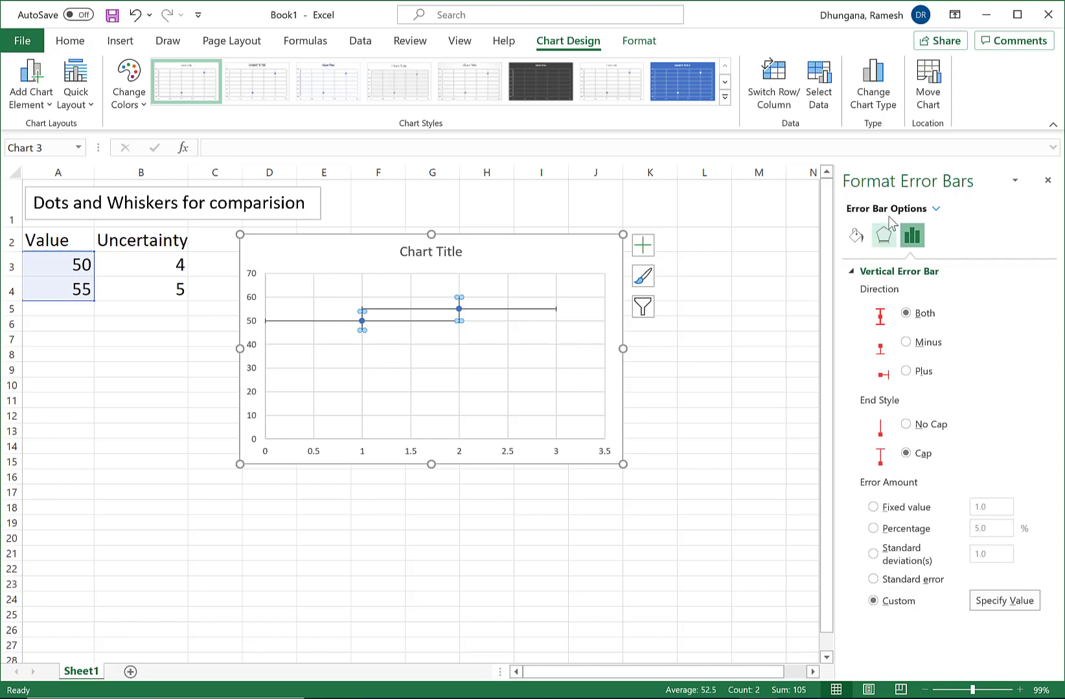
Set the Series 1 X error bars to a fixed value of 0.
click(936, 208)
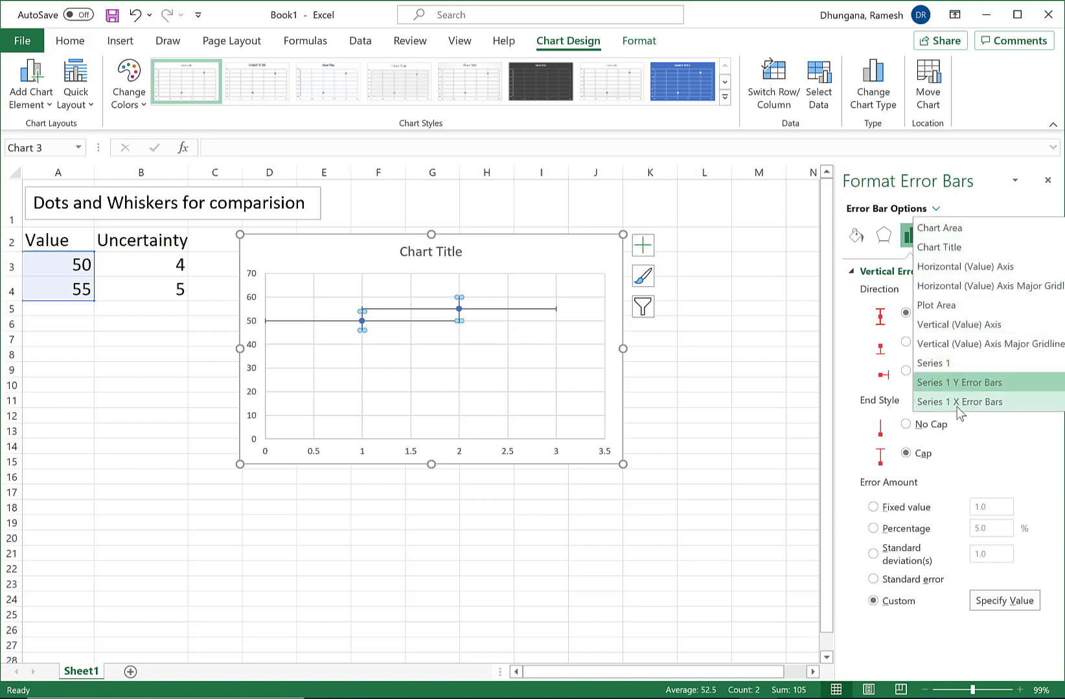
click(1003, 402)
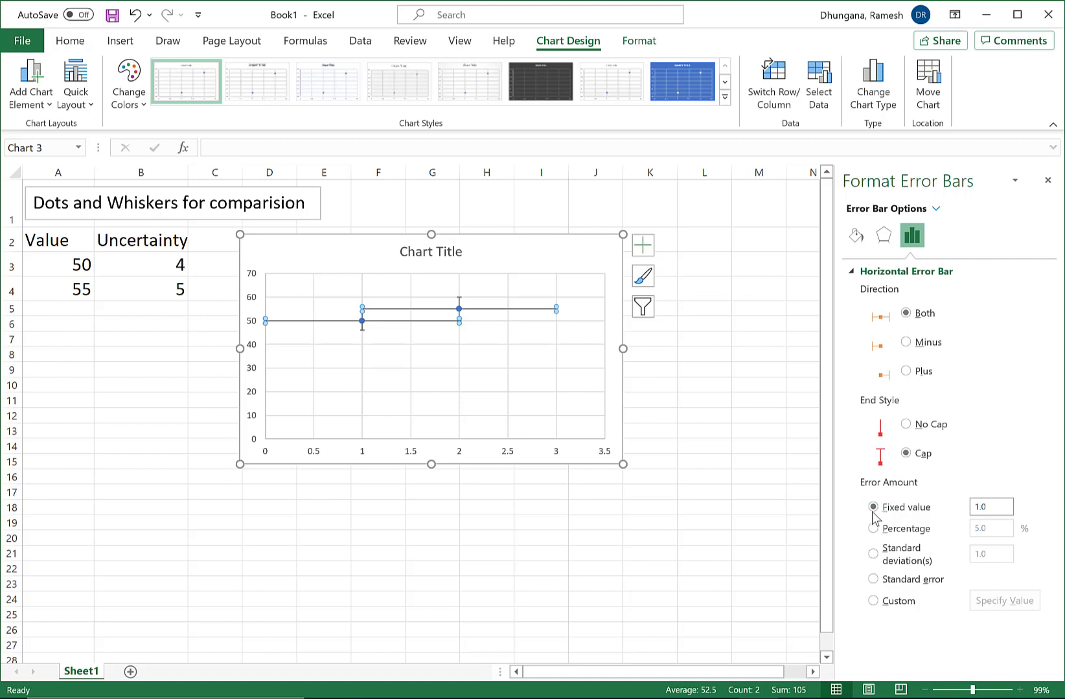
click(992, 503)
text(0)
key(Return)
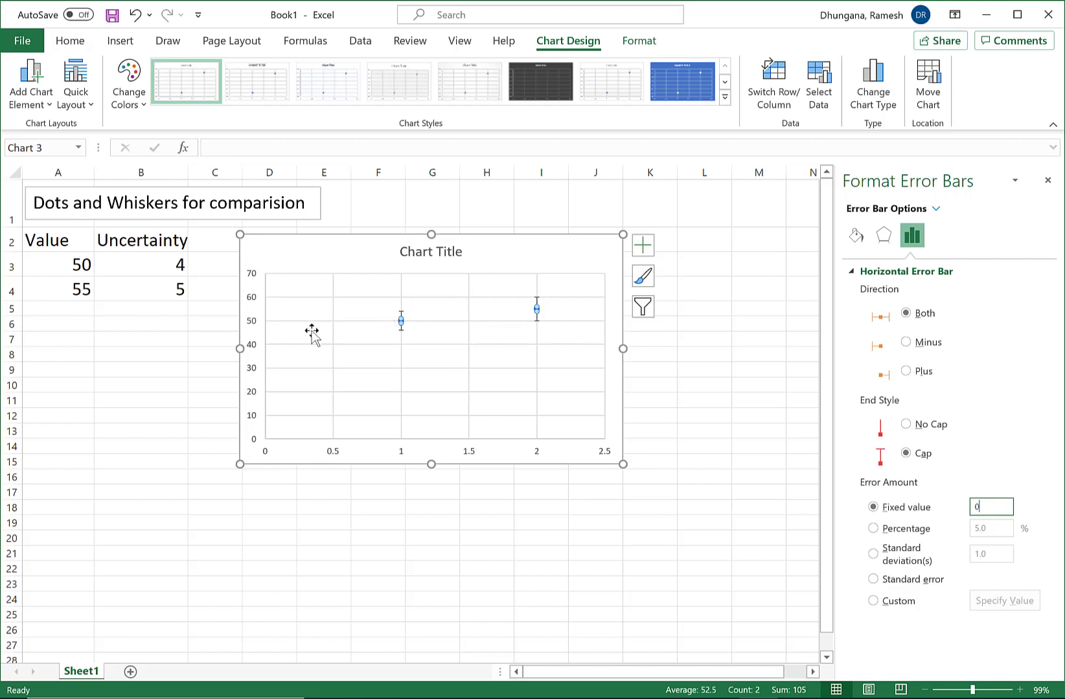
Set the vertical axis minimum bound to 40 and delete the chart's horizontal value axis.
click(253, 323)
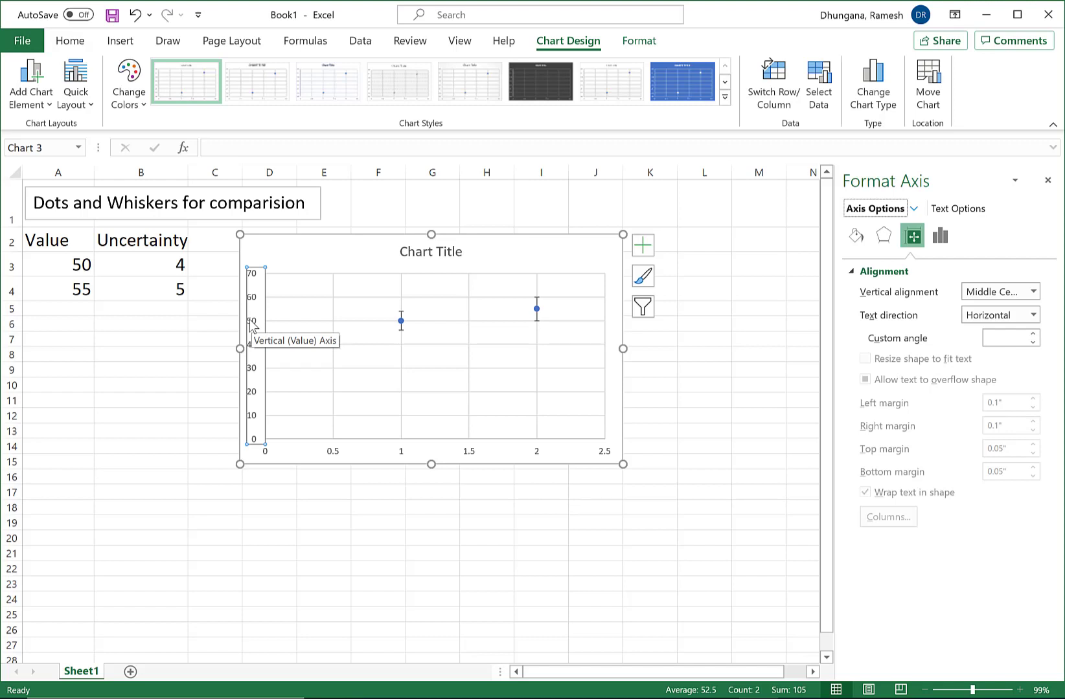
right_click(252, 326)
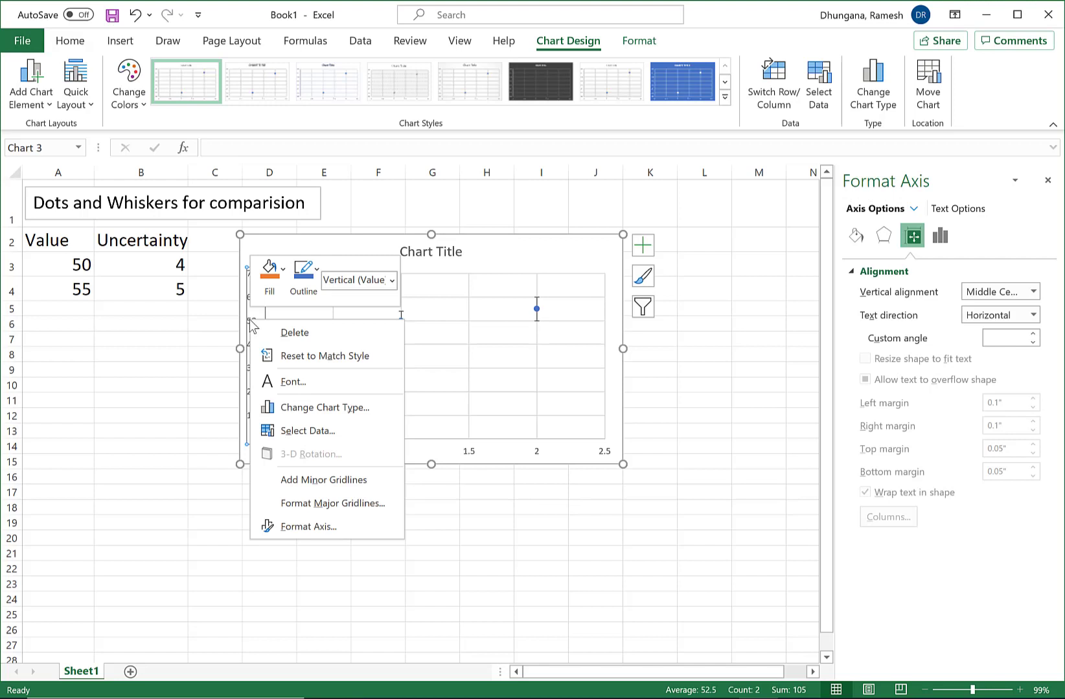
click(304, 528)
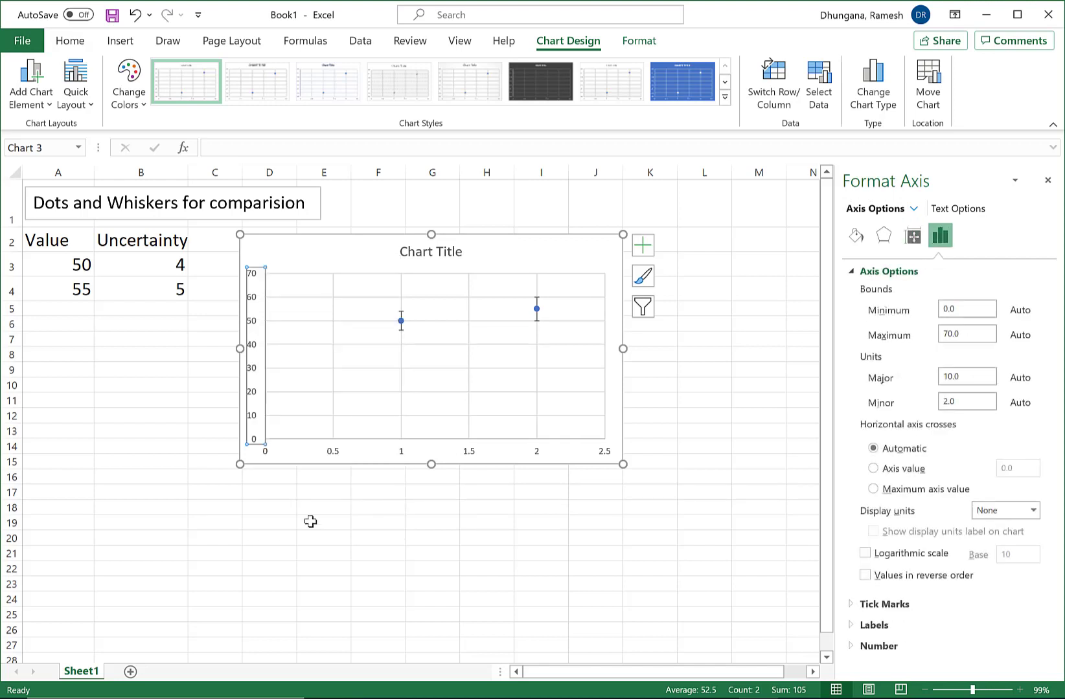
click(960, 309)
text(40)
drag(965, 331, 937, 333)
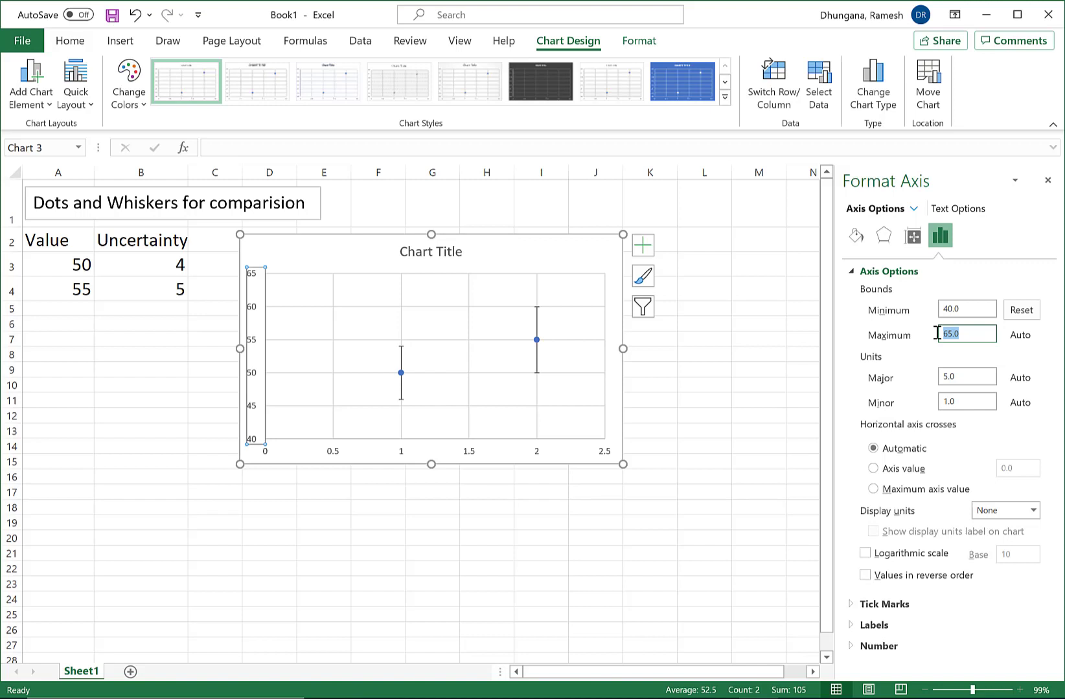
click(974, 330)
click(468, 456)
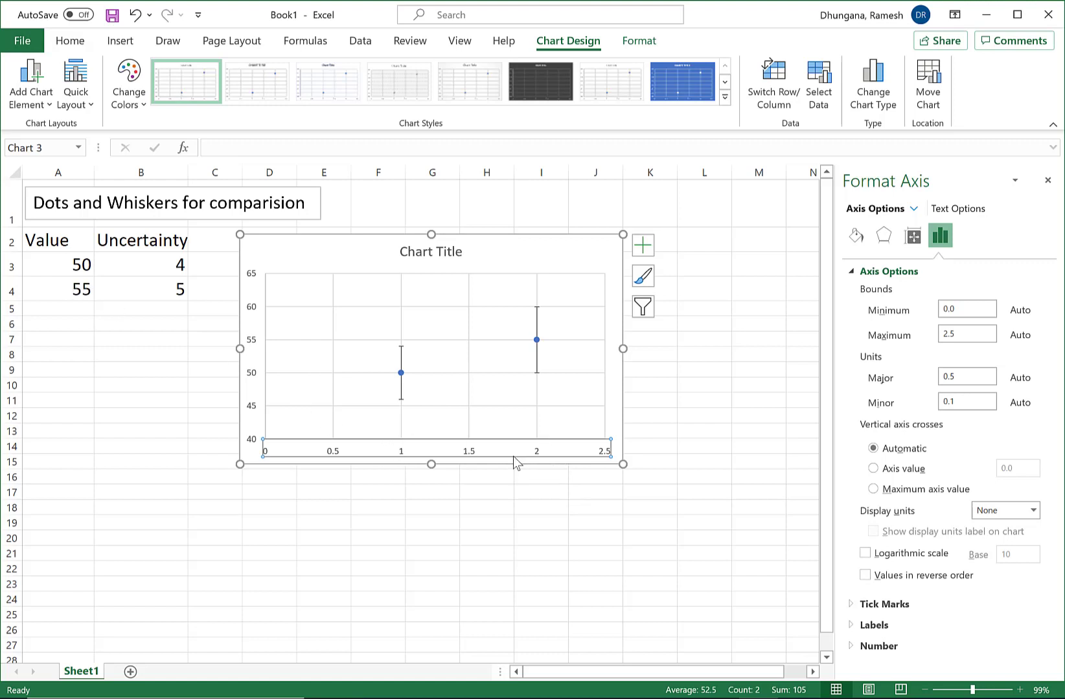
key(Delete)
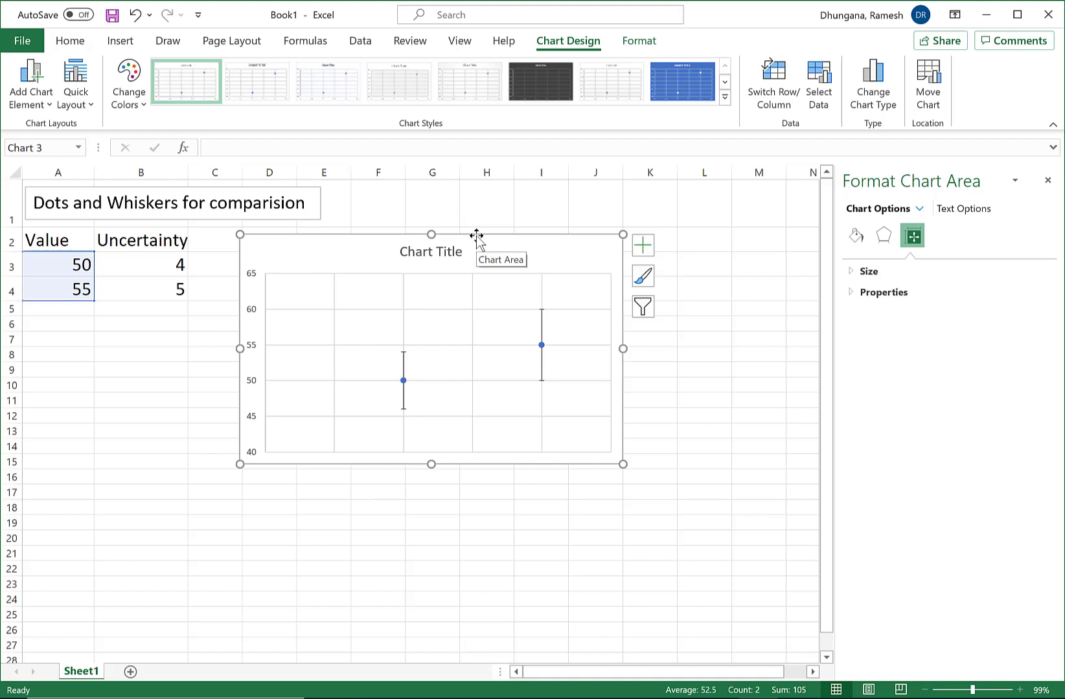
Select the Series 1 Y error bars for formatting and open the list of selectable chart elements.
click(541, 332)
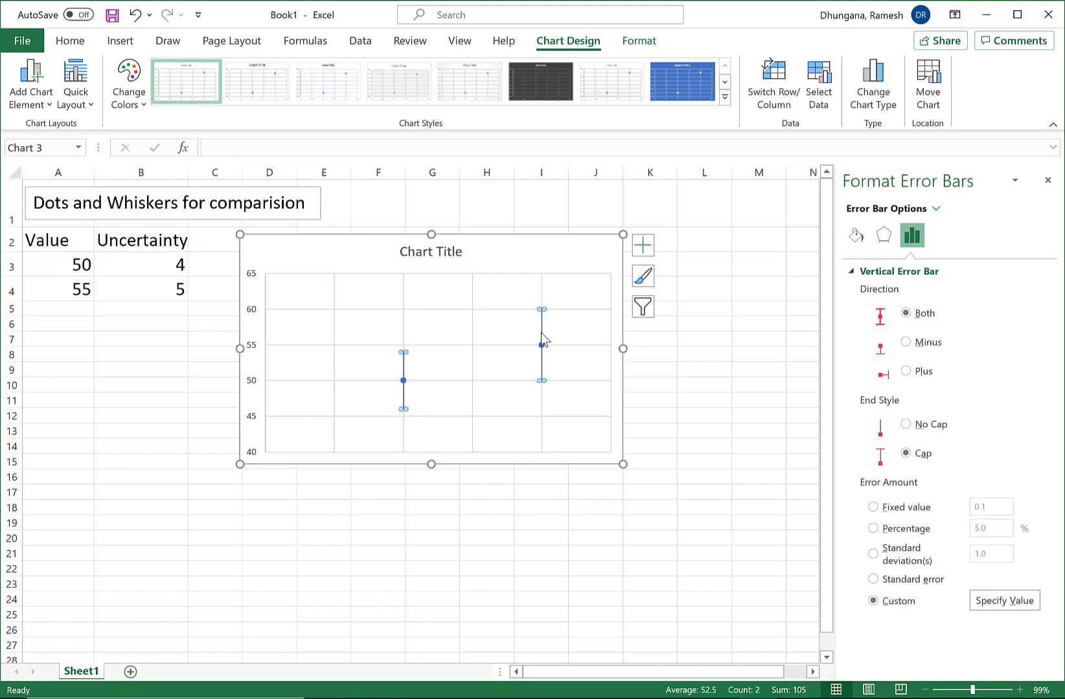
click(936, 209)
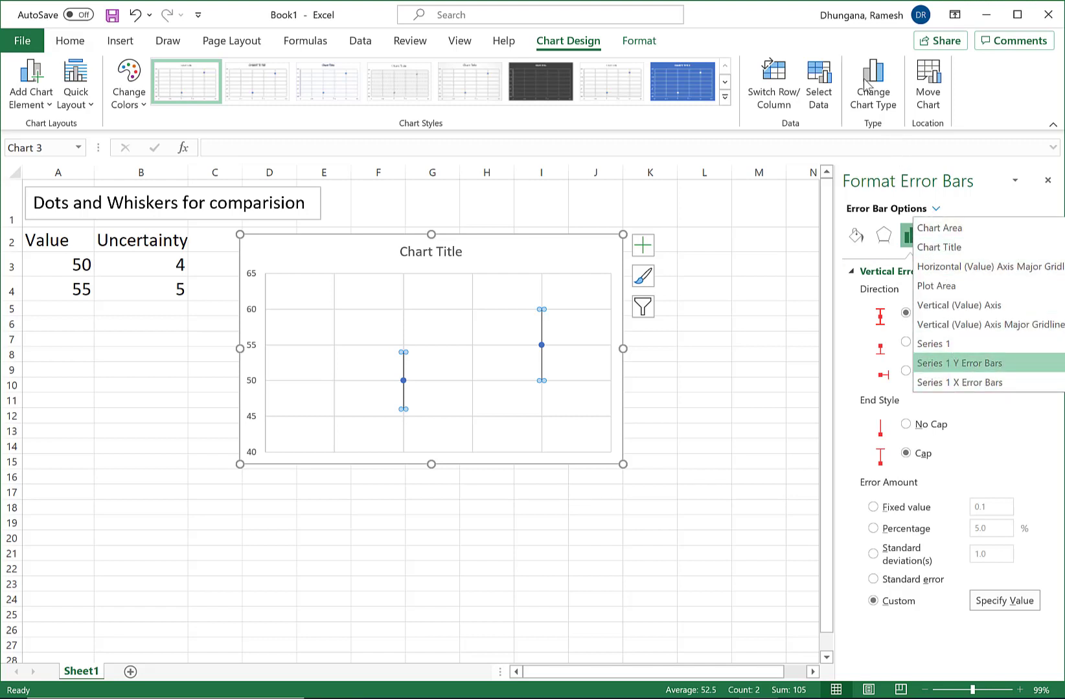
click(968, 368)
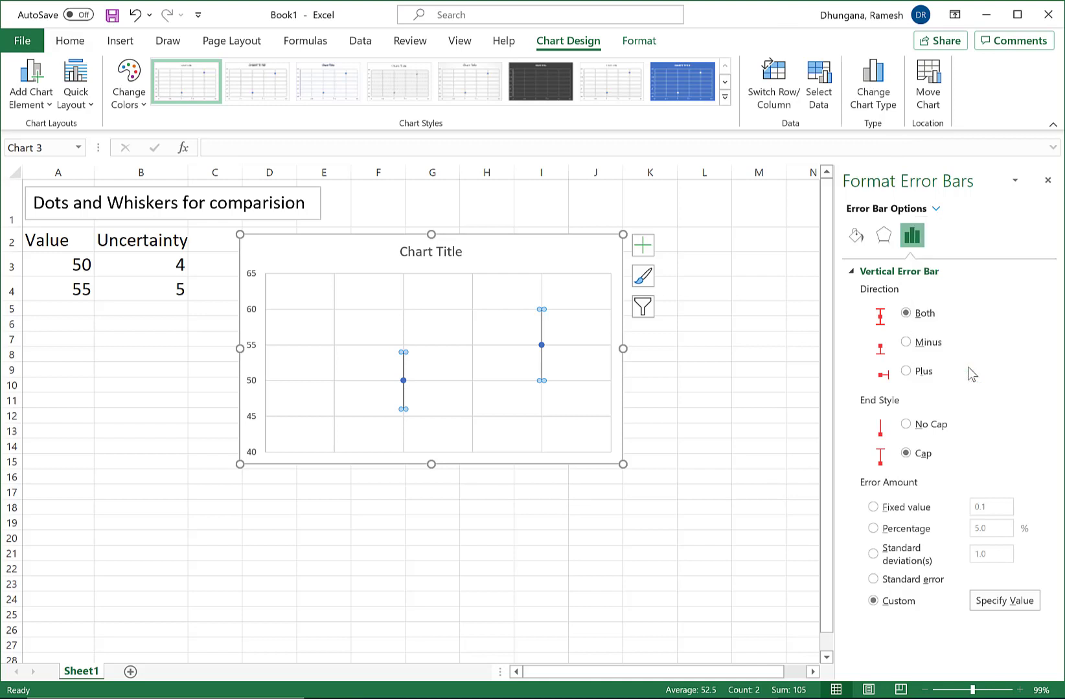
click(641, 42)
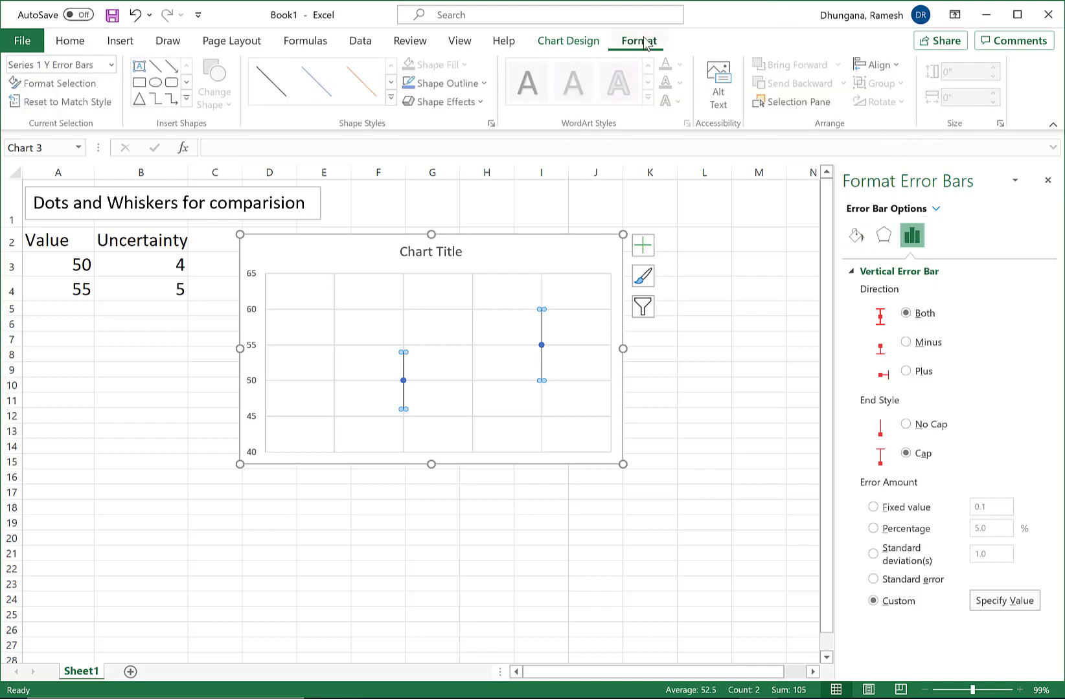
click(112, 65)
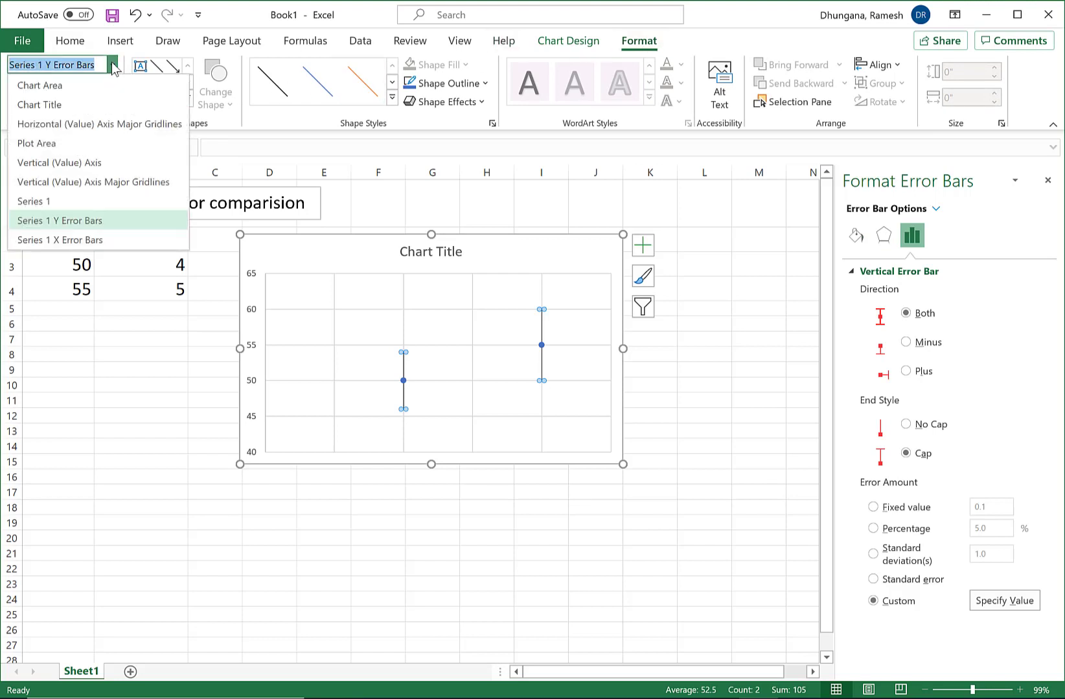